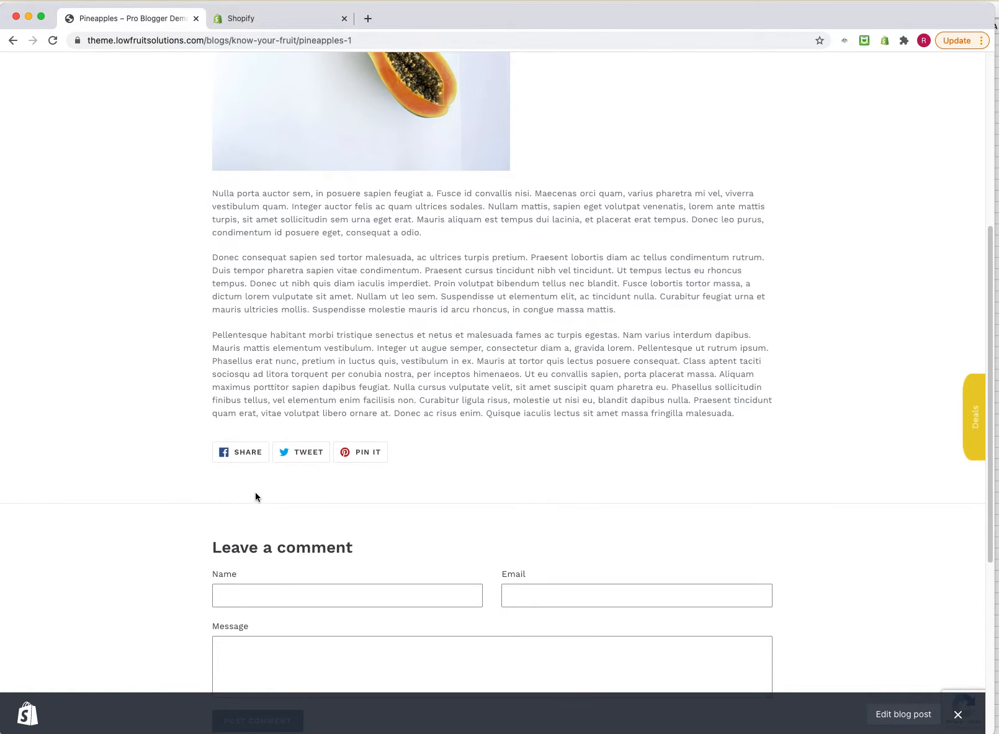
Switch to the Shopify admin, enable the Related Blog Posts feature in Pro Blogger's setup and save it.
{"action": "scroll", "coordinate": [255, 492], "scroll_direction": "up", "scroll_amount": 1}
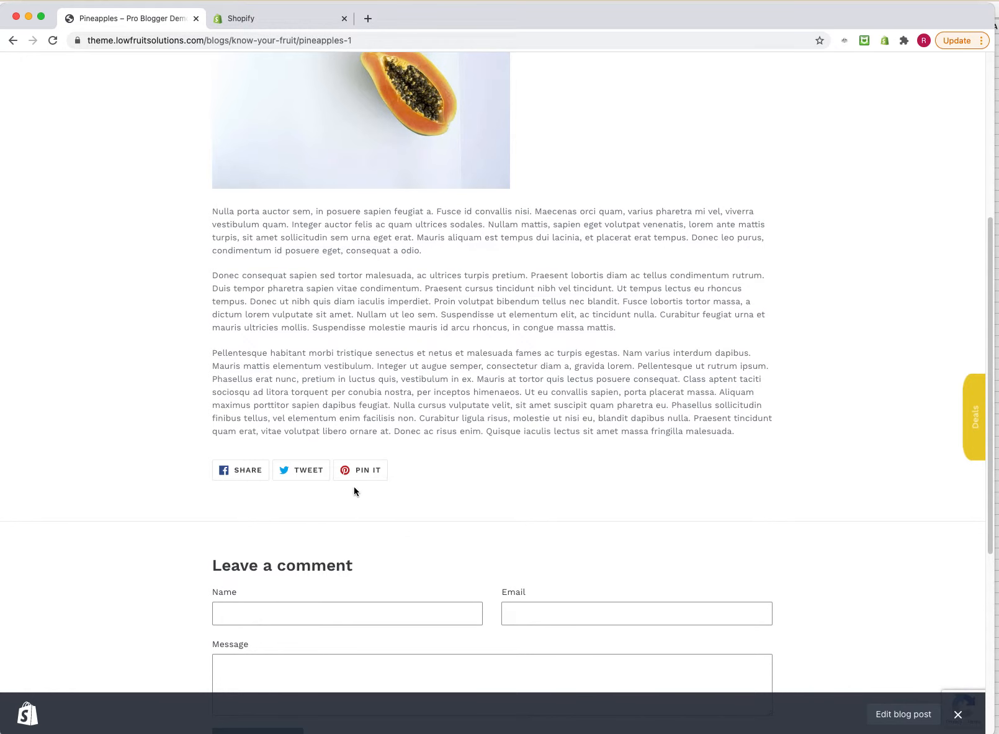
{"action": "scroll", "coordinate": [285, 499], "scroll_direction": "up", "scroll_amount": 10}
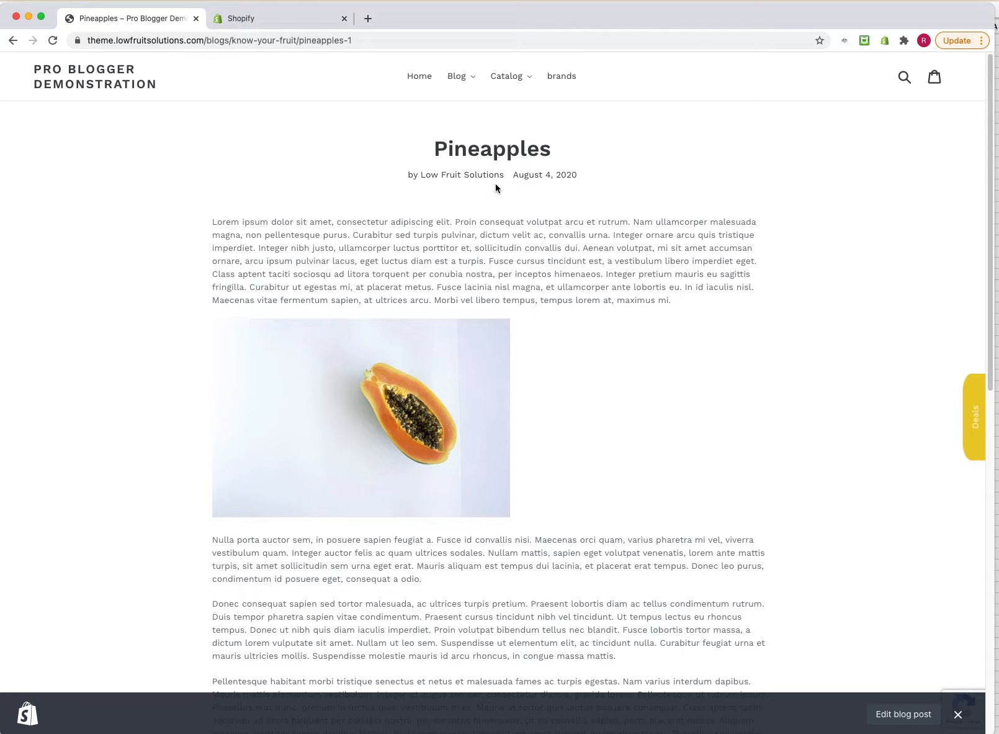
{"action": "left_click", "coordinate": [266, 18]}
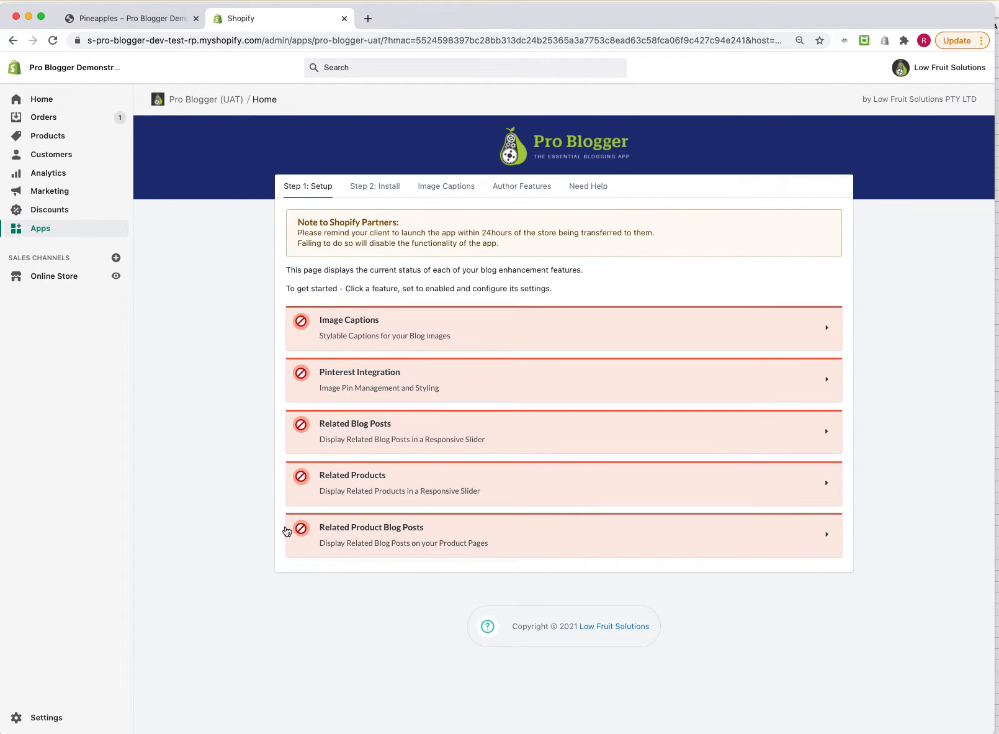
{"action": "left_click", "coordinate": [828, 437]}
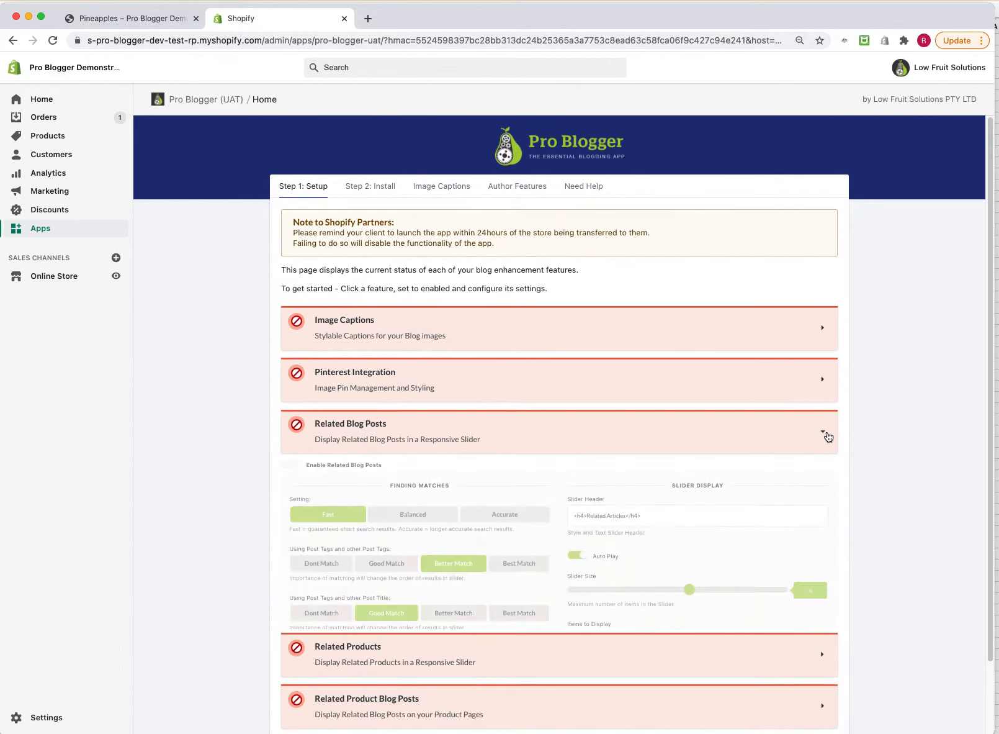
{"action": "scroll", "coordinate": [773, 444], "scroll_direction": "down", "scroll_amount": 2}
{"action": "left_click", "coordinate": [292, 395]}
{"action": "left_click", "coordinate": [296, 689]}
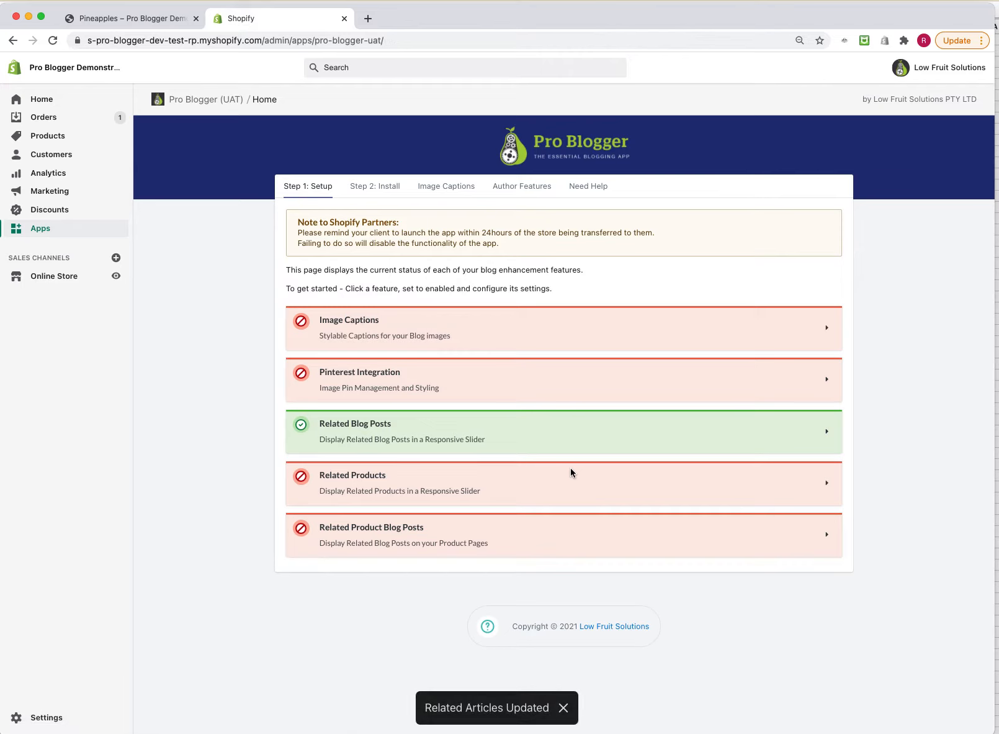
Copy the snippet {% include 'pro-blogger.snippet.related-articles' %} from the Related Blog Posts installation instructions.
{"action": "left_click", "coordinate": [826, 435]}
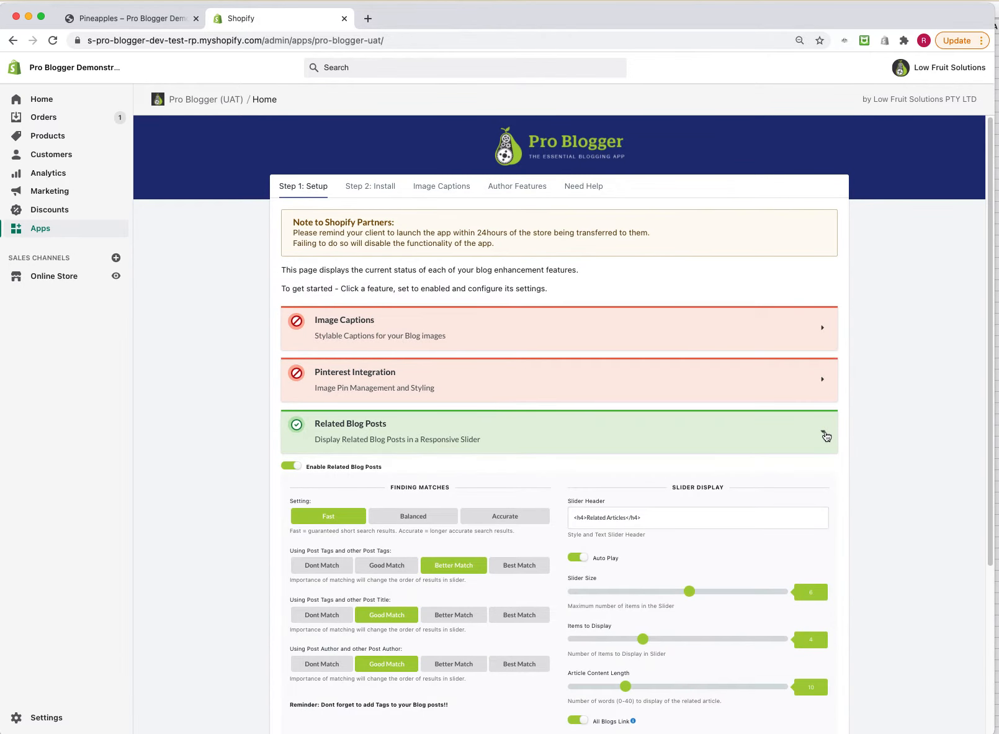
{"action": "left_click", "coordinate": [377, 191]}
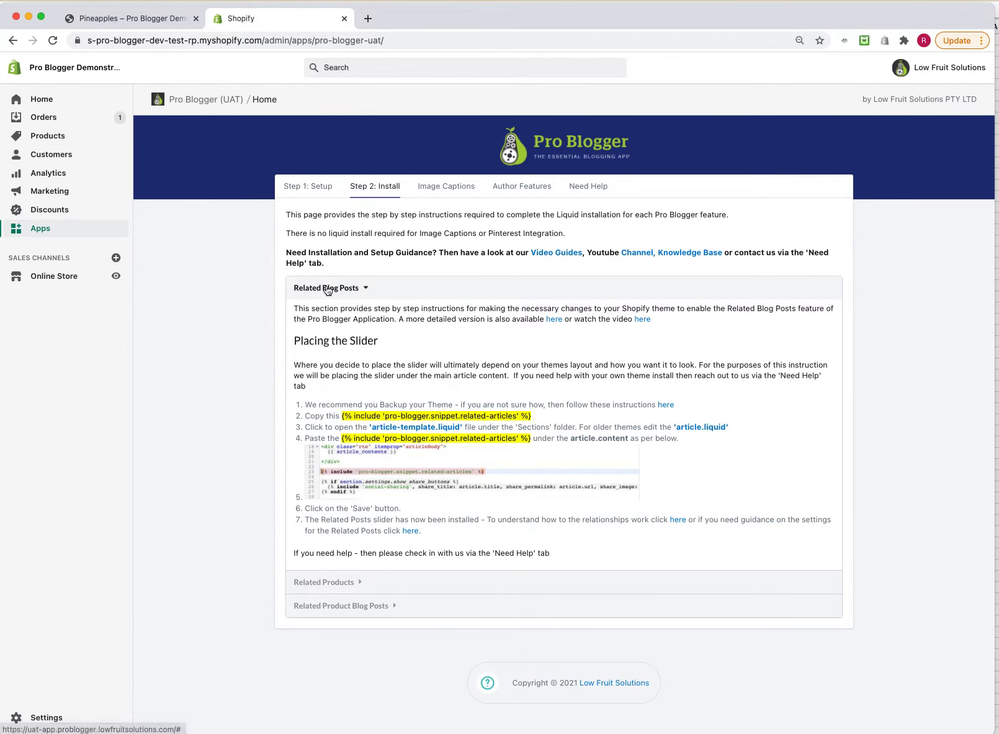
{"action": "left_click", "coordinate": [364, 289]}
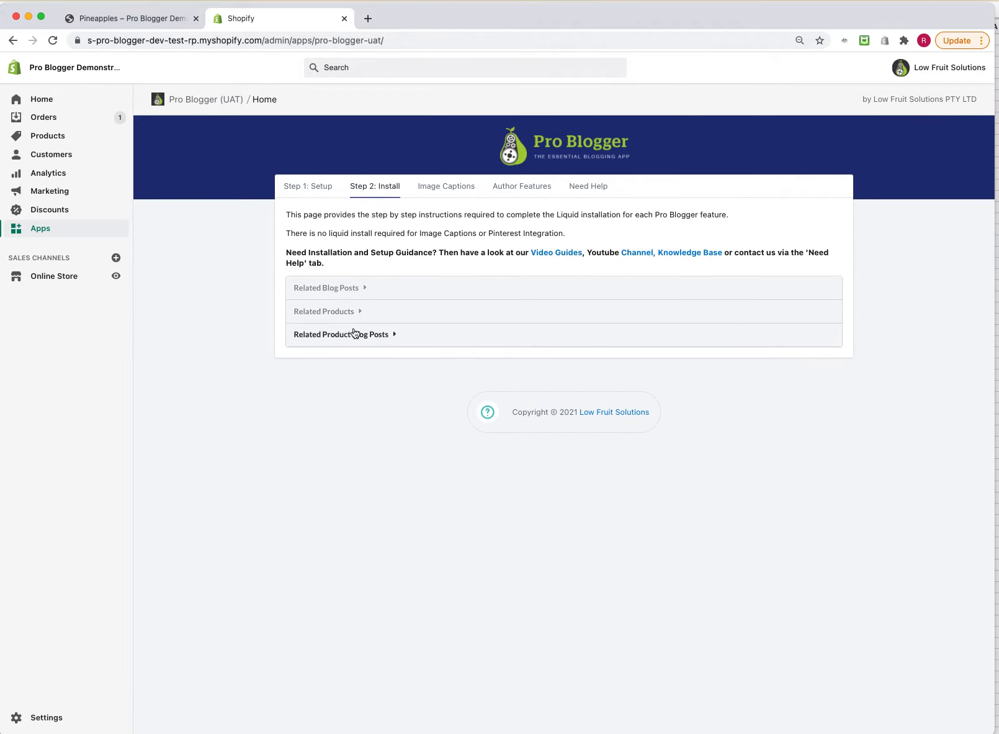
{"action": "left_click", "coordinate": [365, 289]}
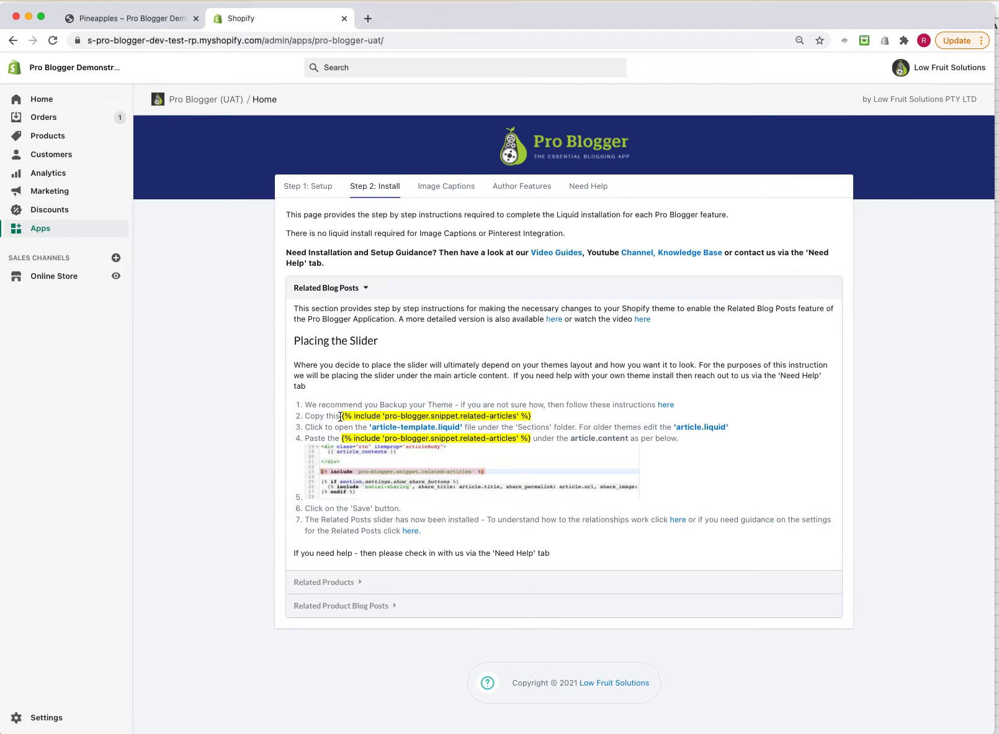
{"action": "left_click", "coordinate": [543, 418]}
{"action": "left_click_drag", "start_coordinate": [538, 416], "coordinate": [340, 417]}
{"action": "key", "text": "super+c"}
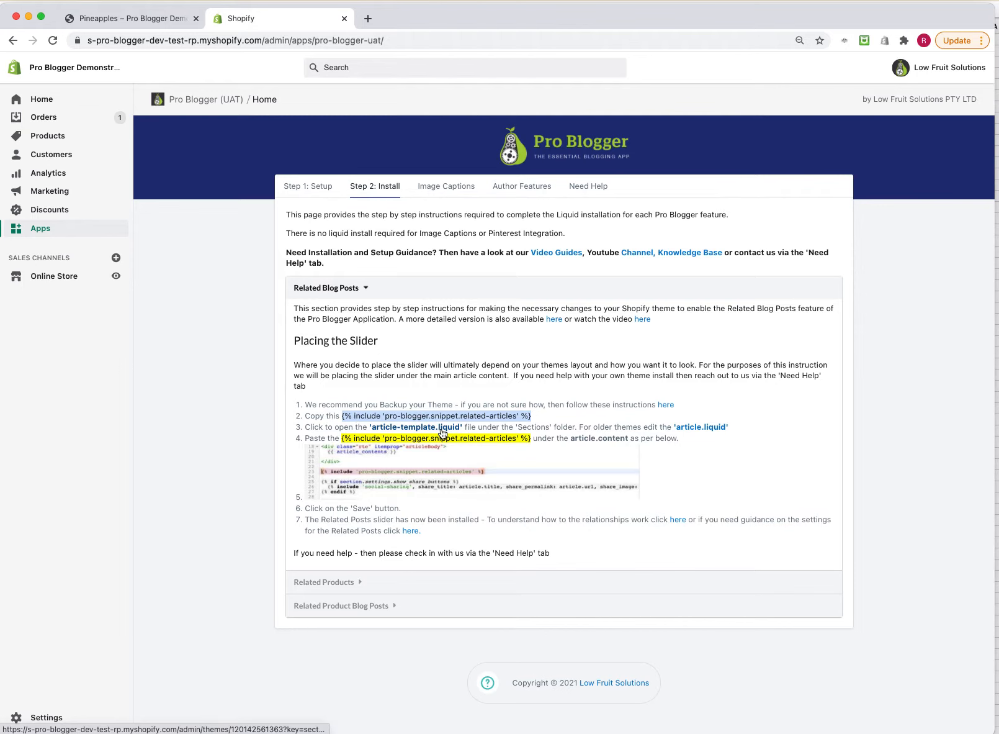
Paste the related-articles include into article-template.liquid, between the share buttons block and the schema, and save the file.
{"action": "left_click", "coordinate": [406, 430]}
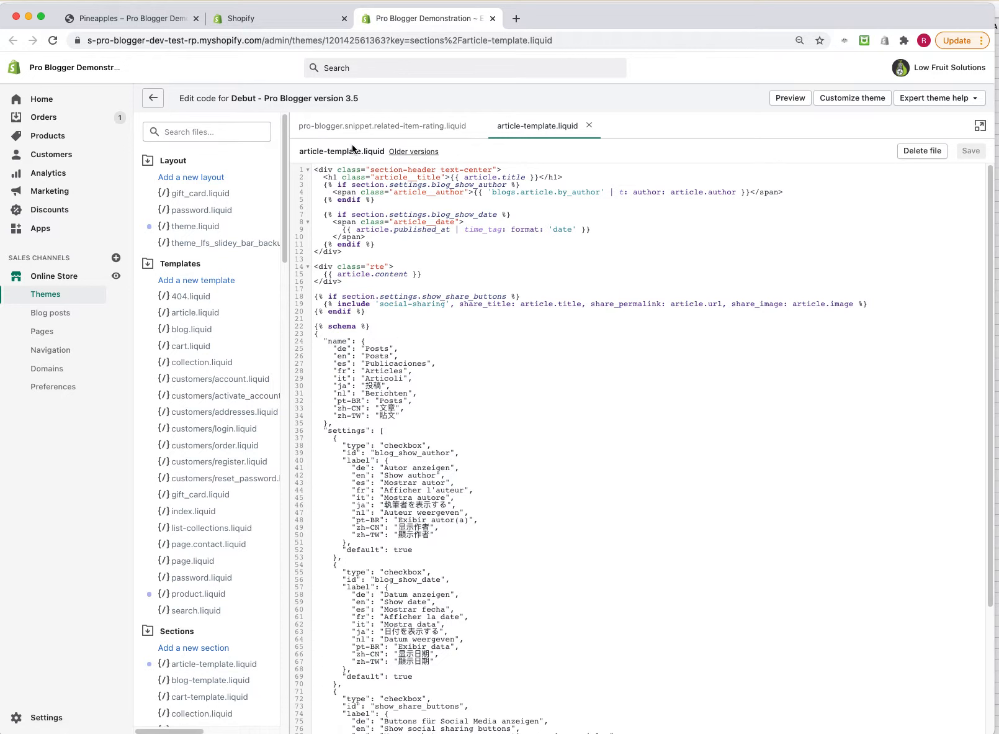
{"action": "left_click", "coordinate": [391, 283]}
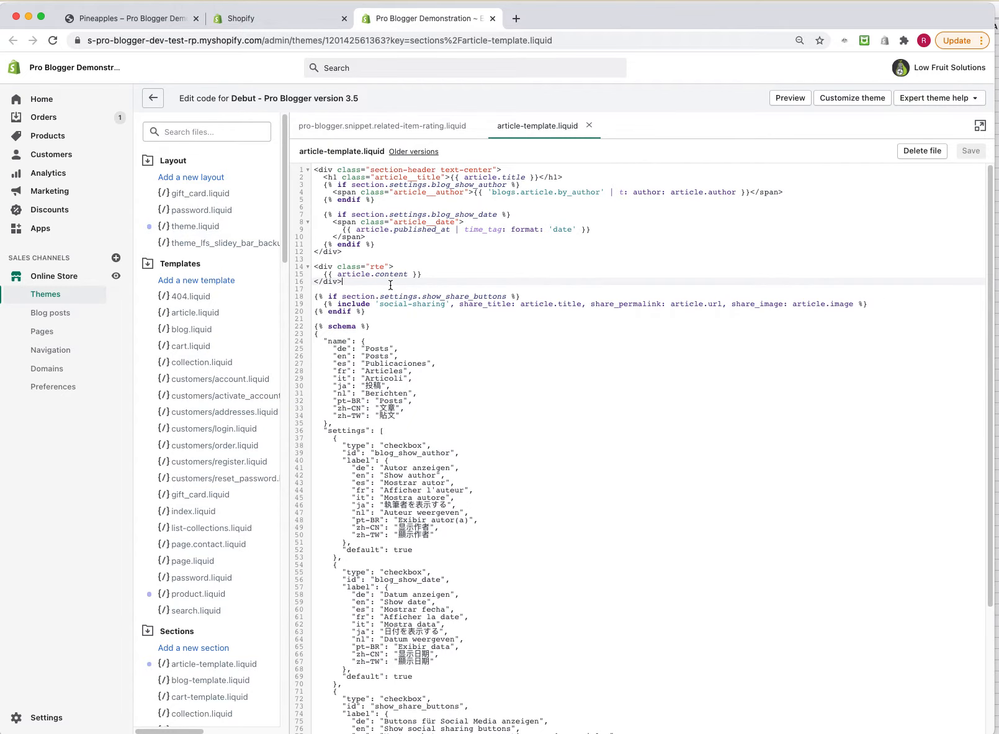
{"action": "left_click", "coordinate": [398, 310]}
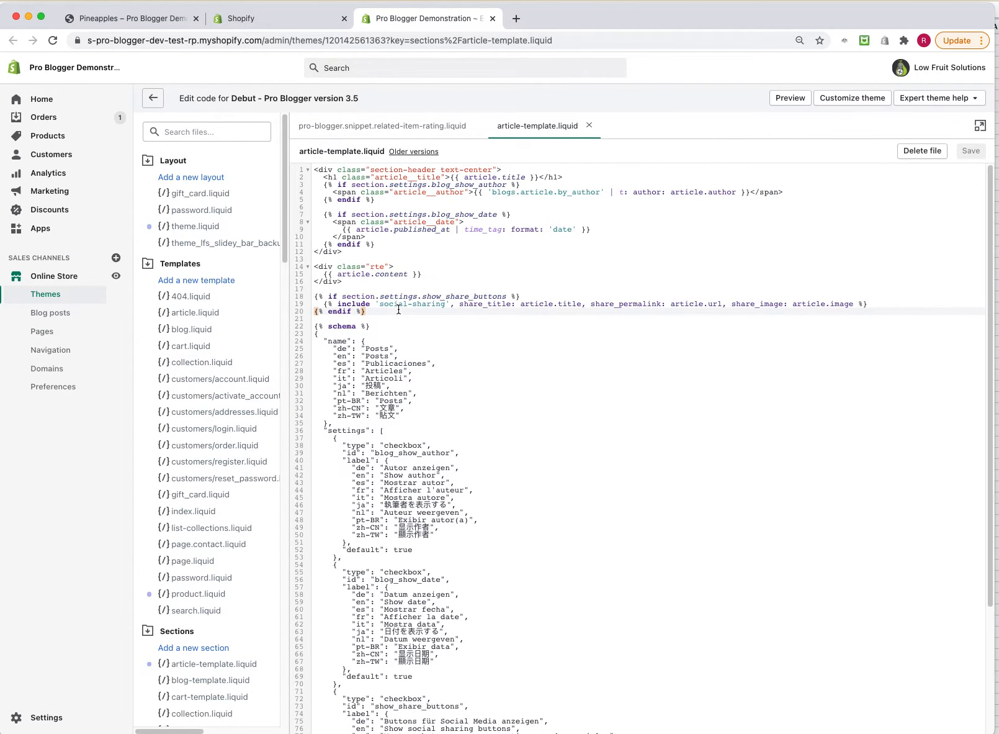
{"action": "key", "text": "super+v"}
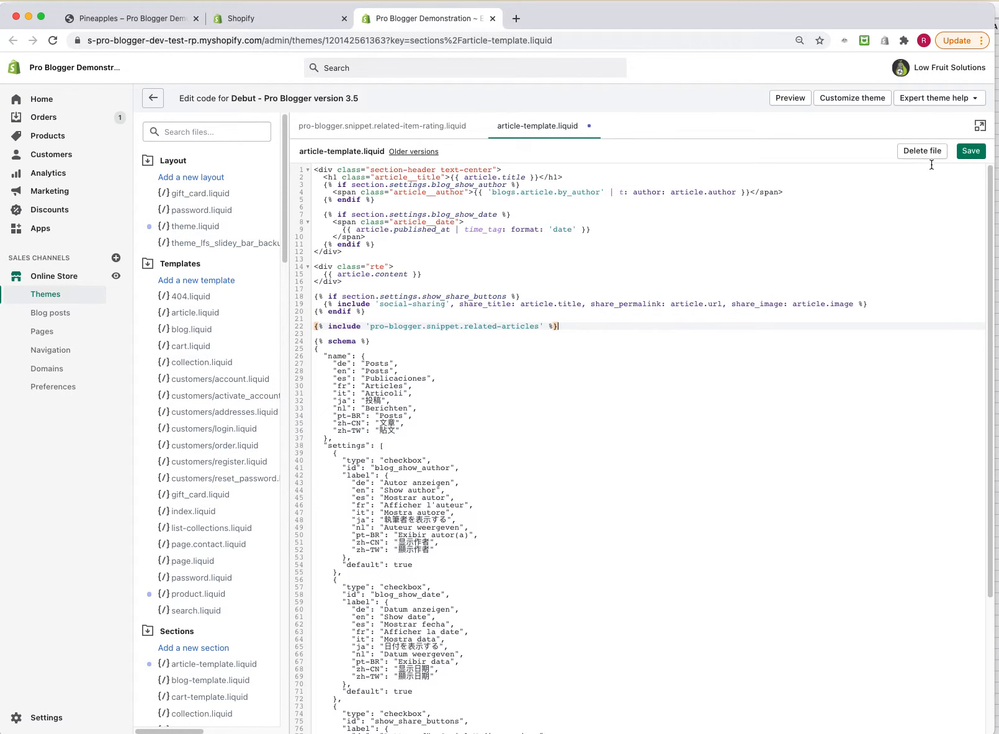
{"action": "left_click", "coordinate": [975, 153]}
Reload the Pineapples blog post on the storefront and examine the related articles slider below the share buttons.
{"action": "left_click", "coordinate": [129, 17]}
{"action": "left_click", "coordinate": [54, 40]}
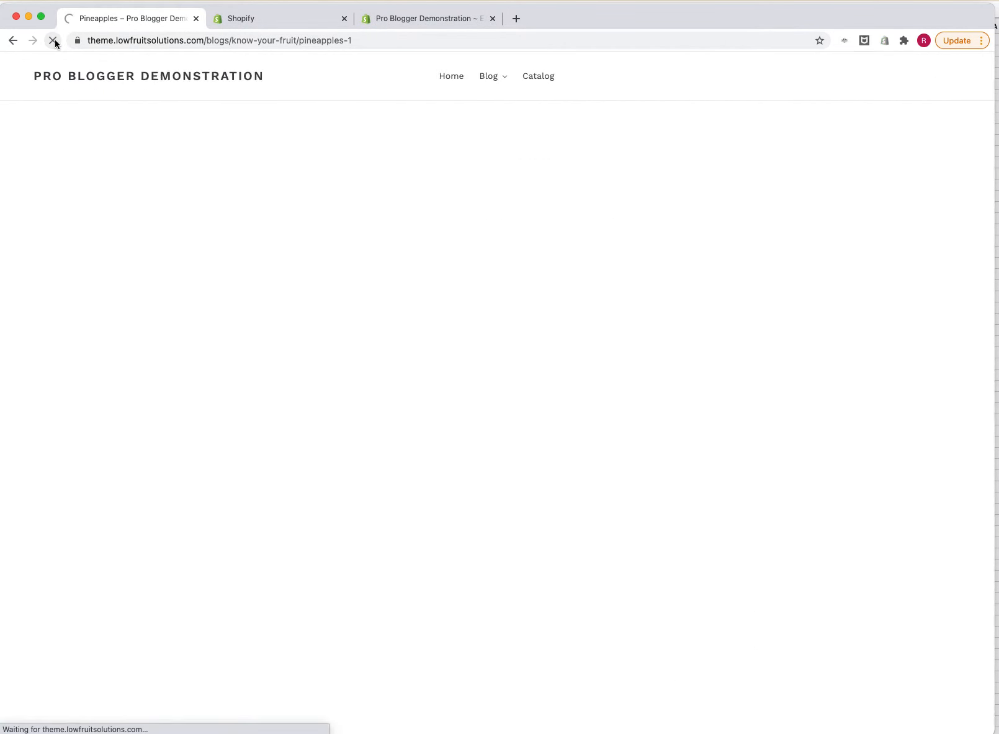
{"action": "scroll", "coordinate": [192, 187], "scroll_direction": "down", "scroll_amount": 10}
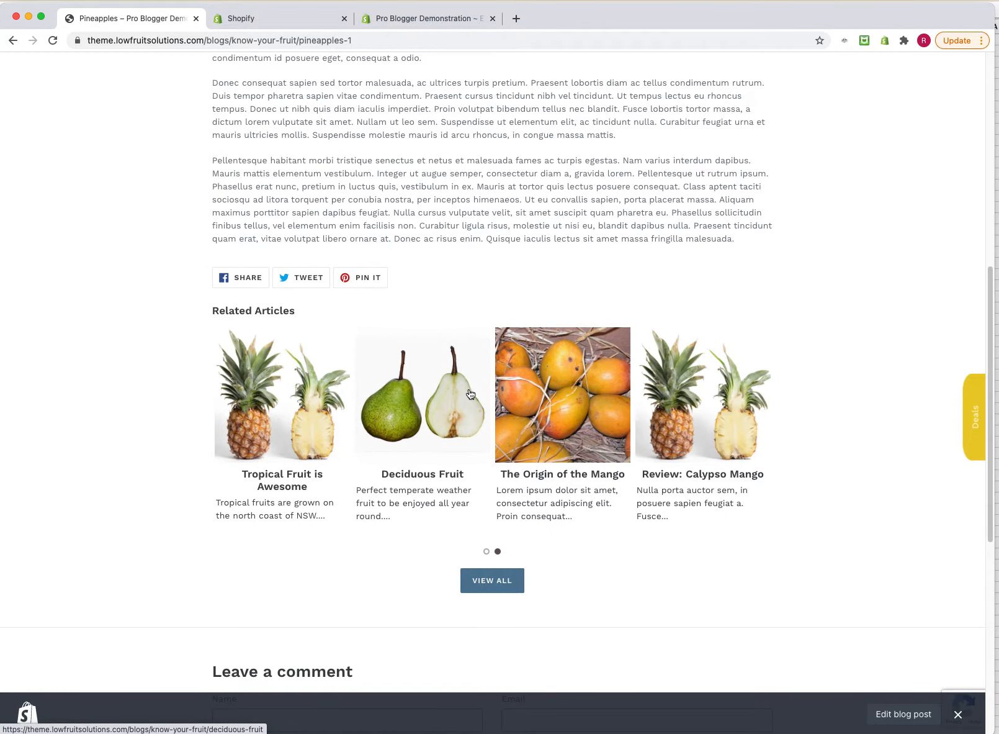
In Pro Blogger's Related Blog Posts settings, set post author matching to Dont Match.
{"action": "left_click", "coordinate": [273, 19]}
{"action": "left_click", "coordinate": [304, 186]}
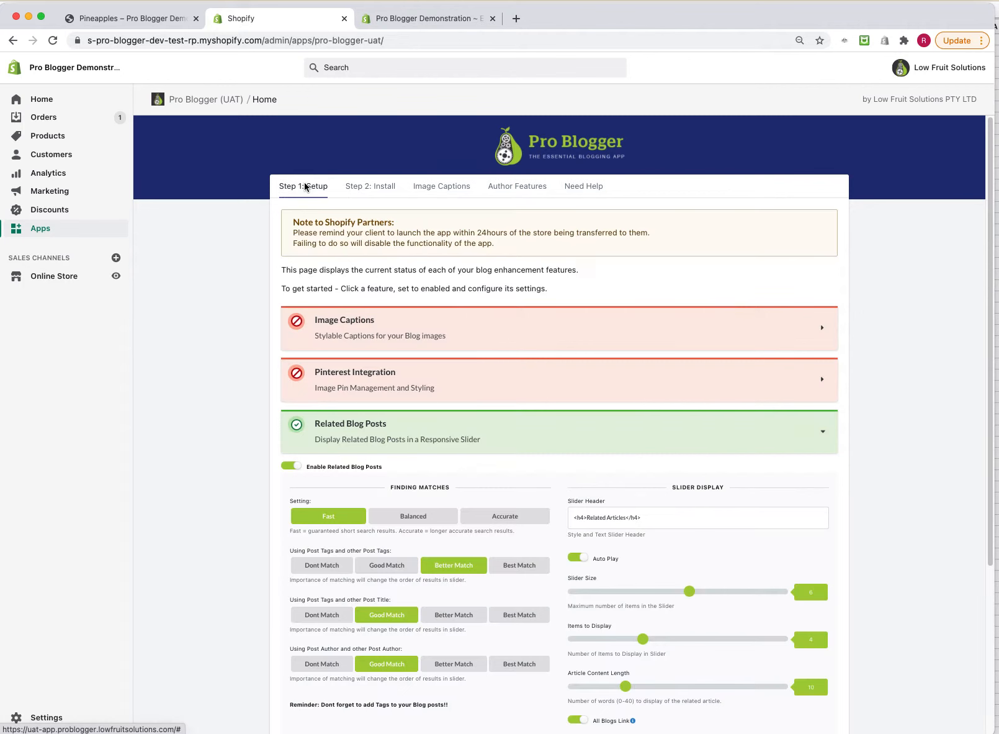
{"action": "scroll", "coordinate": [683, 385], "scroll_direction": "down", "scroll_amount": 2}
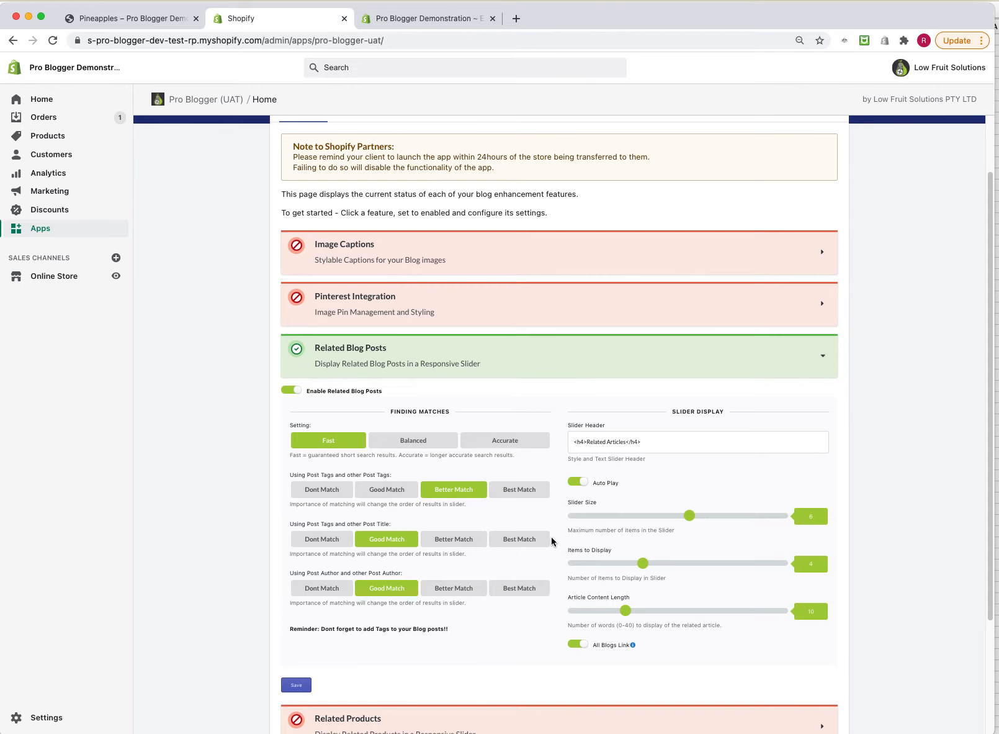
{"action": "left_click", "coordinate": [530, 591]}
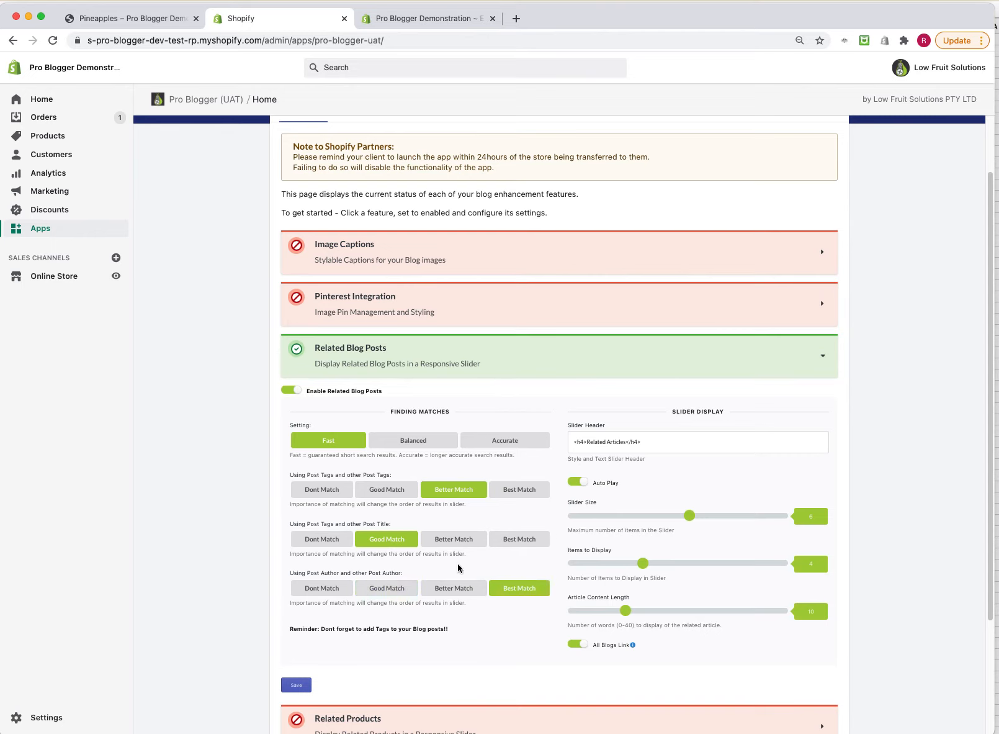
{"action": "left_click", "coordinate": [311, 591]}
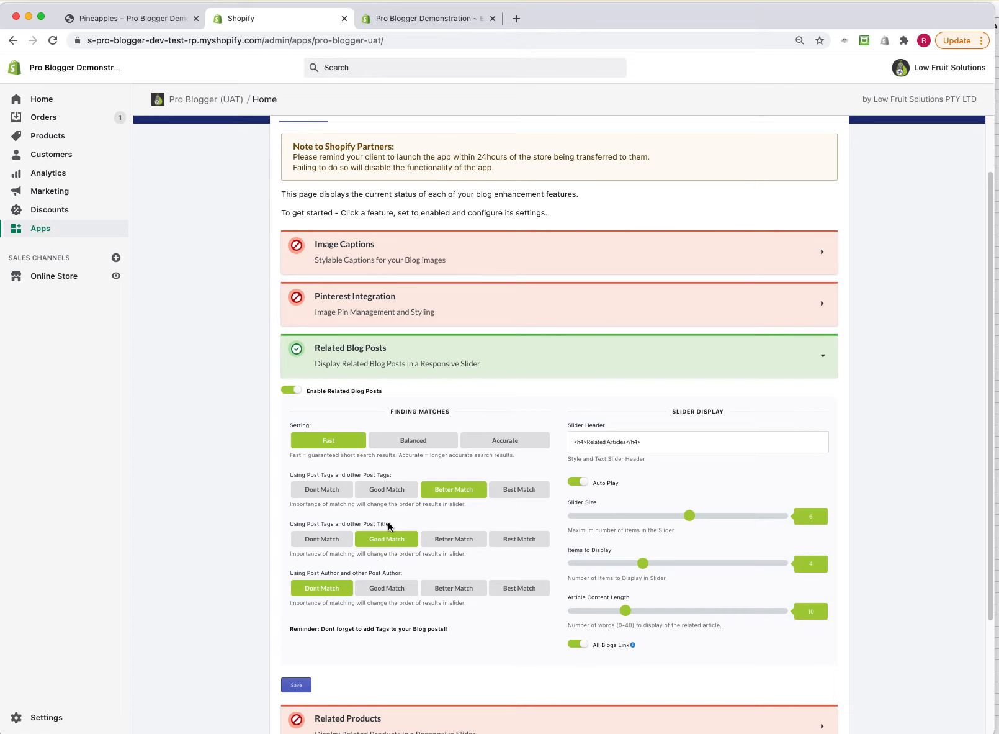
Set the slider header to <h3>Read More</h3> and turn off Auto Play.
{"action": "left_click", "coordinate": [613, 445]}
{"action": "left_click_drag", "start_coordinate": [626, 442], "coordinate": [588, 441]}
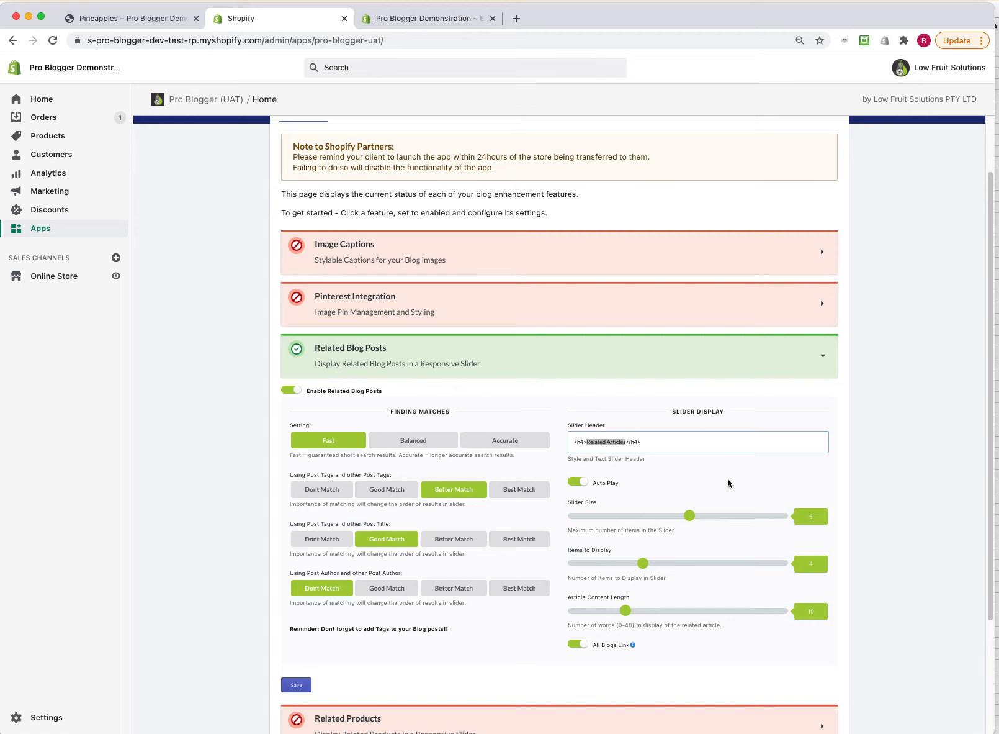
{"action": "type", "text": "Read More"}
{"action": "left_click", "coordinate": [626, 441]}
{"action": "left_click", "coordinate": [576, 485]}
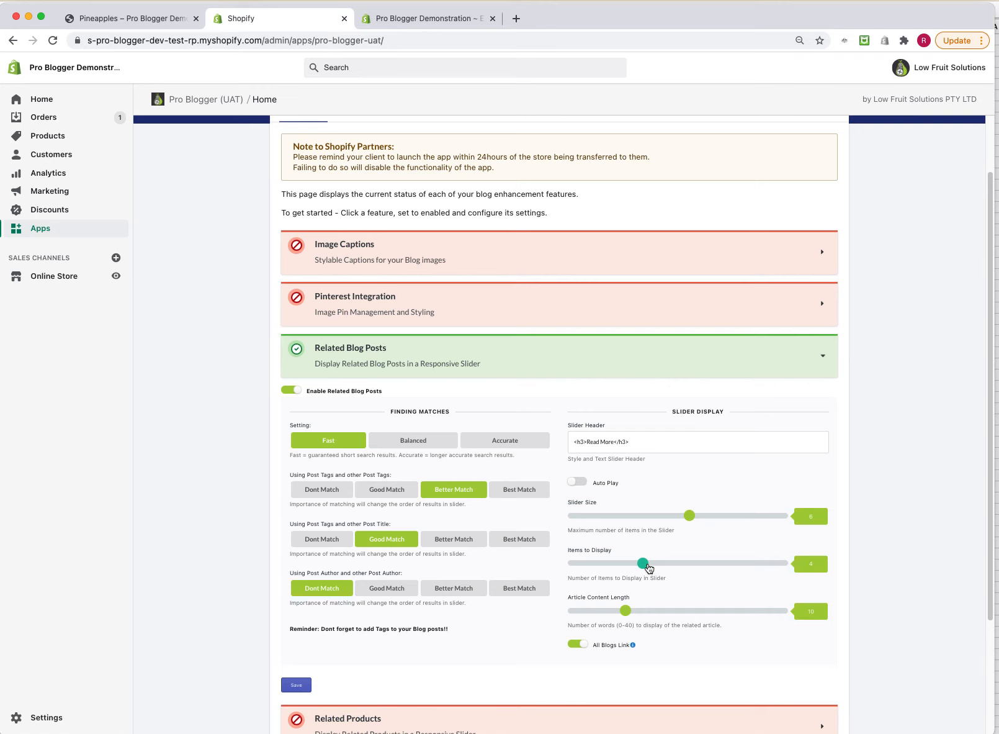
Set the slider to display 3 items with 20 words of article content, disable All Blogs Link and save.
{"action": "left_click_drag", "start_coordinate": [648, 567], "coordinate": [608, 572]}
{"action": "left_click_drag", "start_coordinate": [627, 614], "coordinate": [678, 613]}
{"action": "left_click", "coordinate": [576, 644]}
{"action": "left_click", "coordinate": [297, 686]}
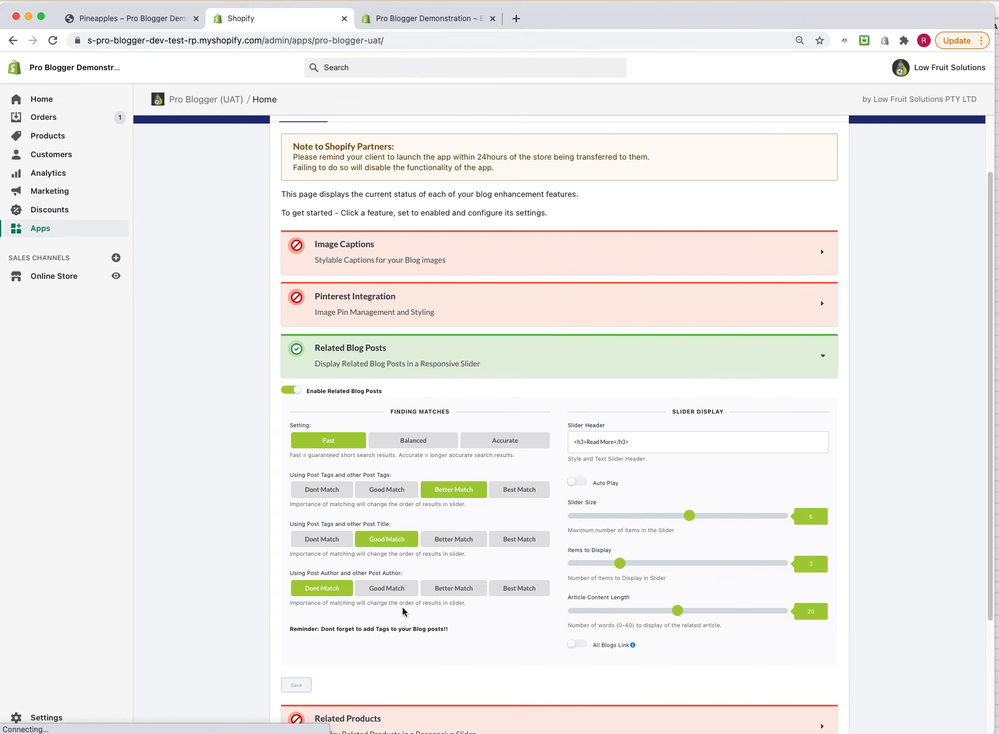
Reload the Pineapples blog post and check the slider's header and both of its pages.
{"action": "left_click", "coordinate": [135, 25]}
{"action": "left_click", "coordinate": [52, 41]}
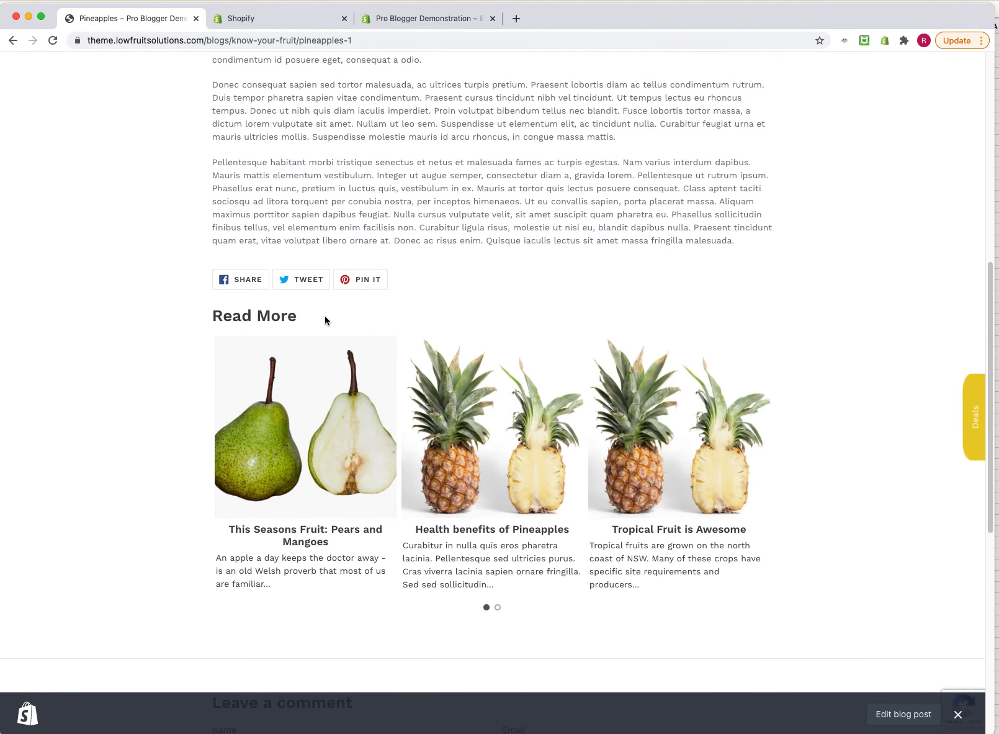
{"action": "left_click_drag", "start_coordinate": [322, 318], "coordinate": [211, 315]}
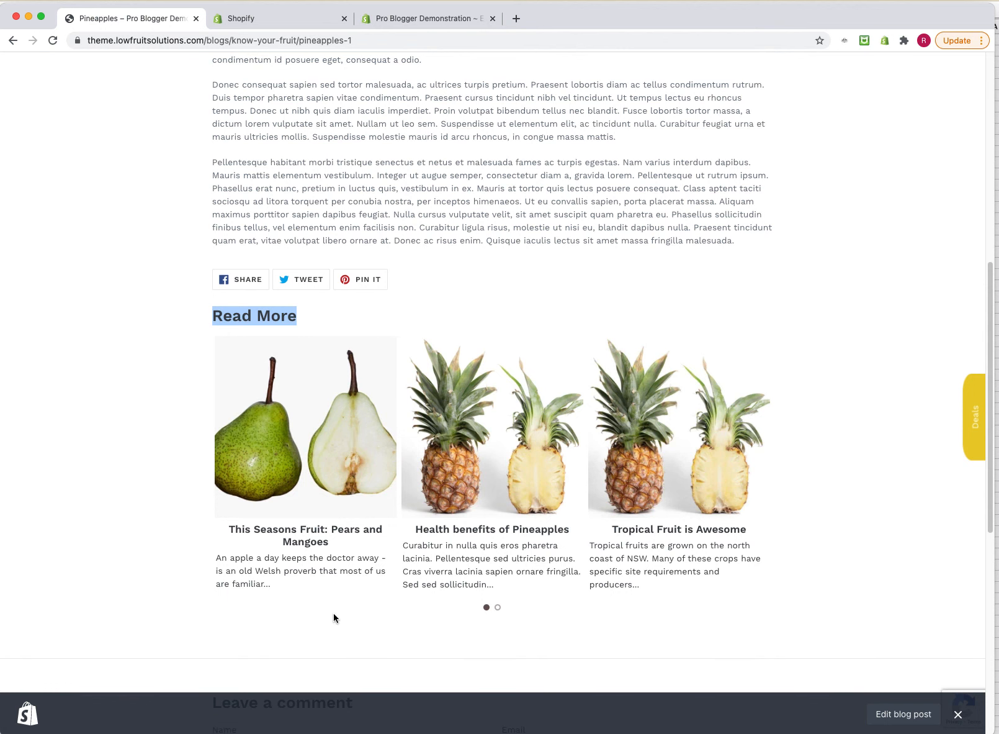
{"action": "left_click", "coordinate": [499, 607]}
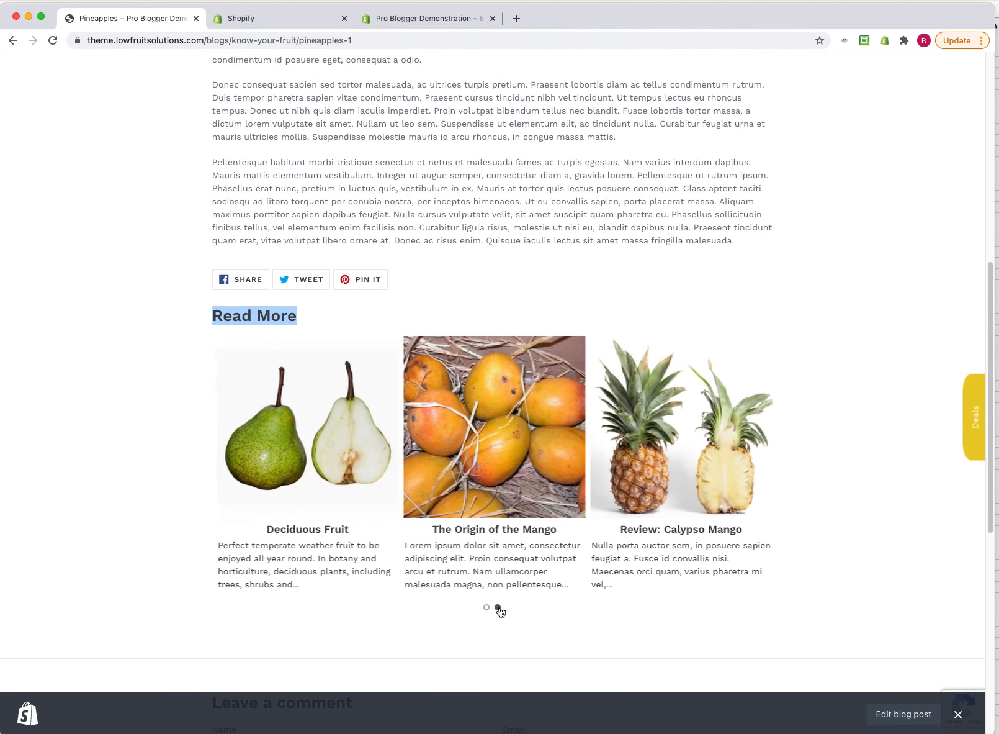
{"action": "left_click", "coordinate": [487, 607]}
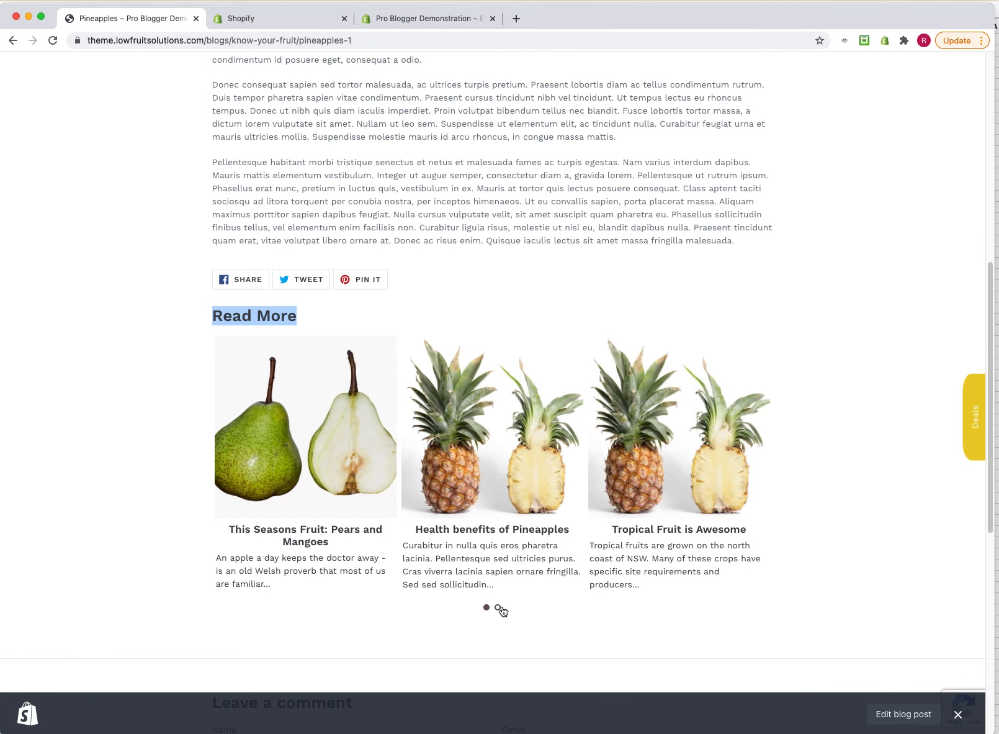